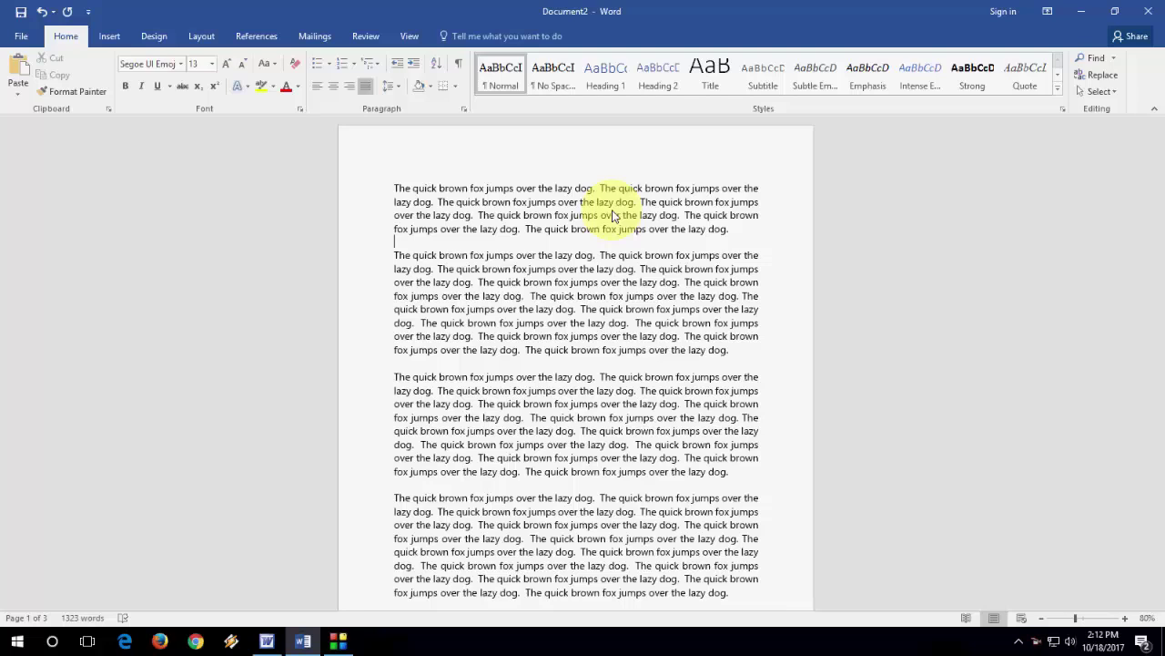
Place the insertion point in the second paragraph next to the word 'fox'.
key("Down")
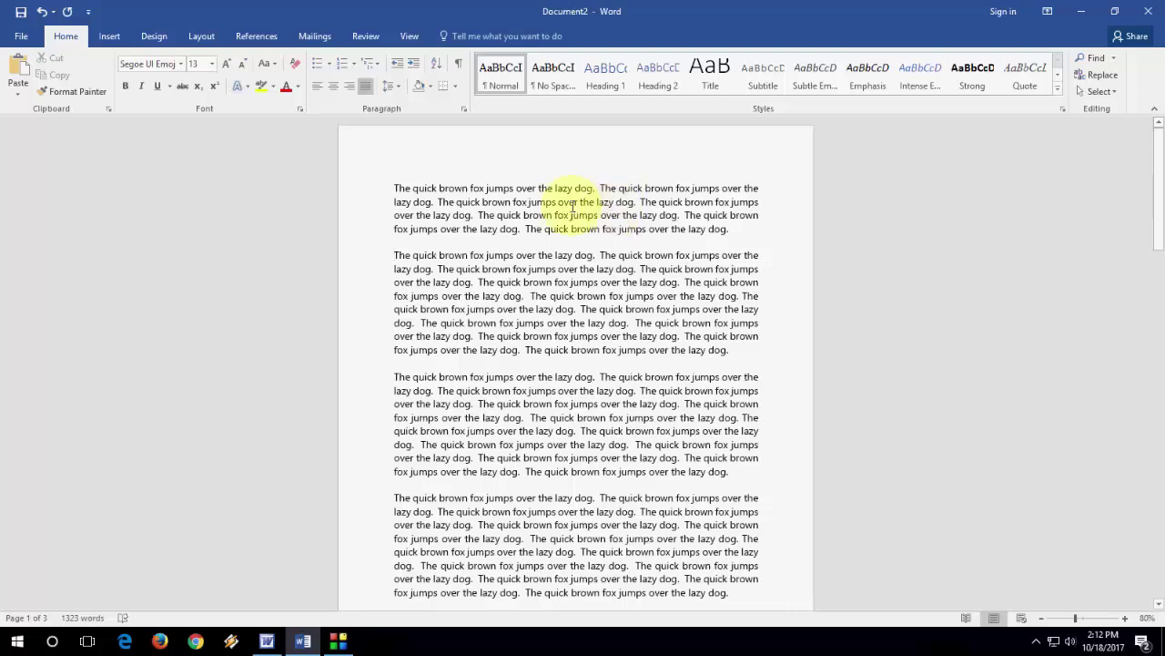
double_click(477, 188)
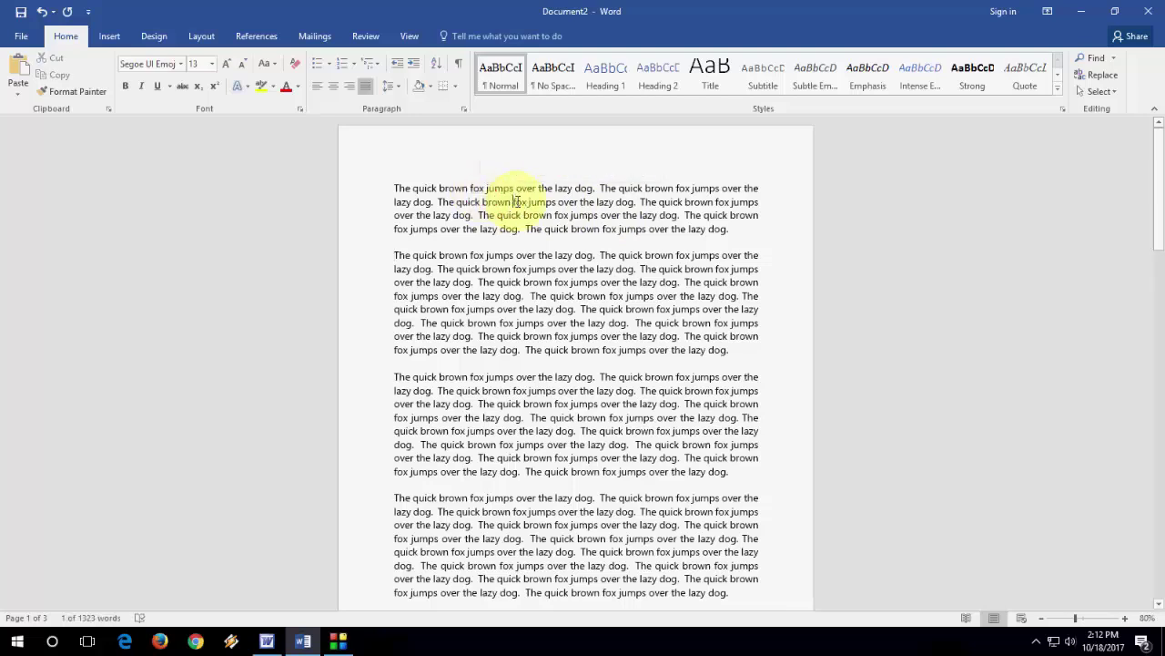
left_click(513, 201)
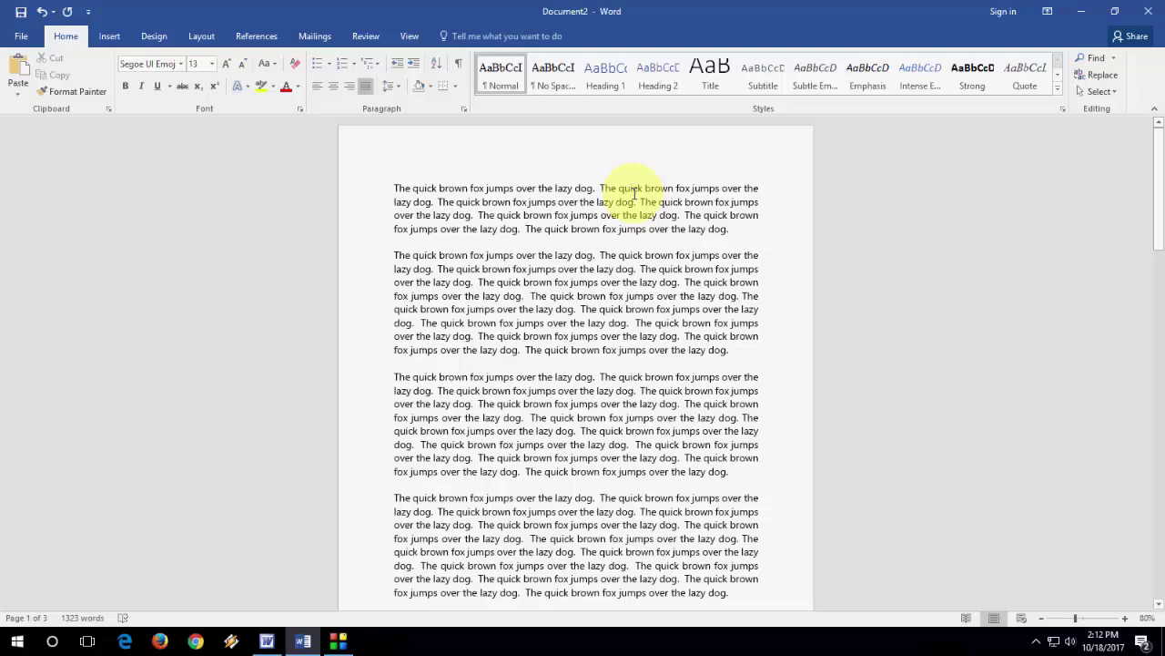
Open the Page Setup dialog with Alt, P, S, P and close it, twice.
key("alt+p")
key("s")
key("p")
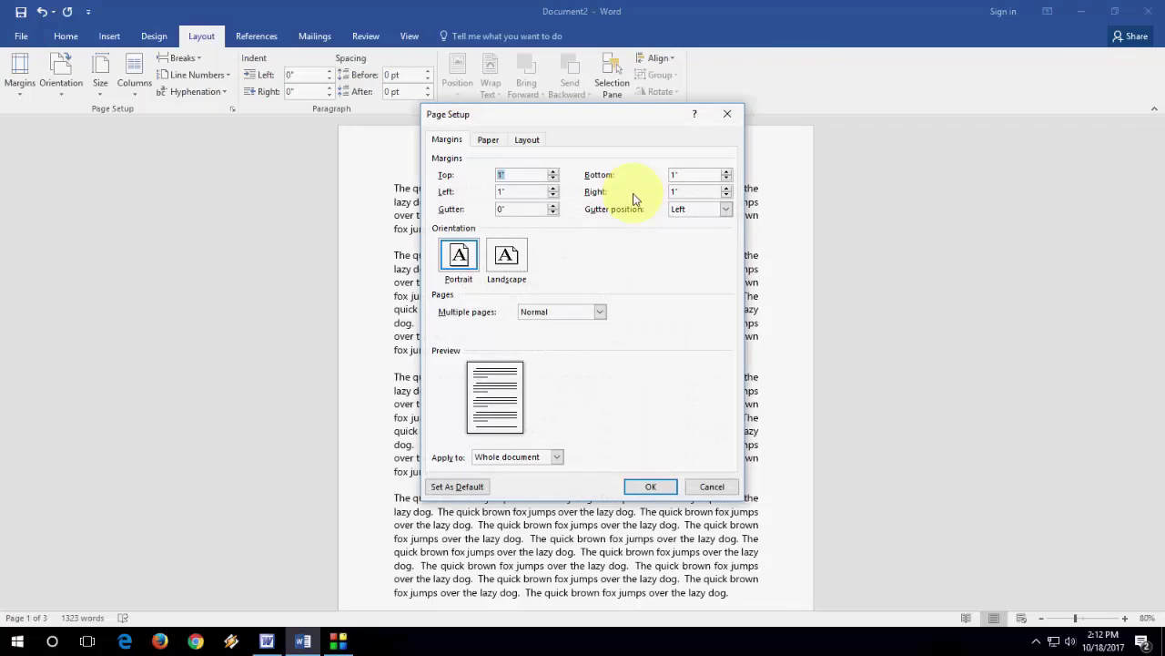
key("Escape")
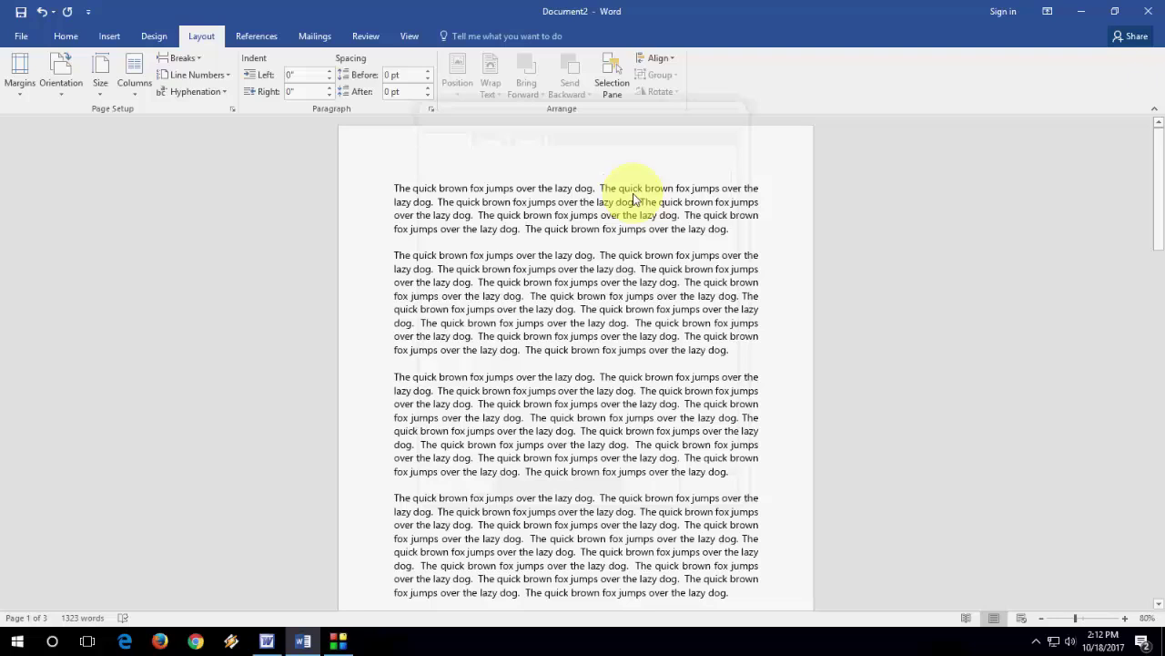
key("alt+p")
key("s")
key("p")
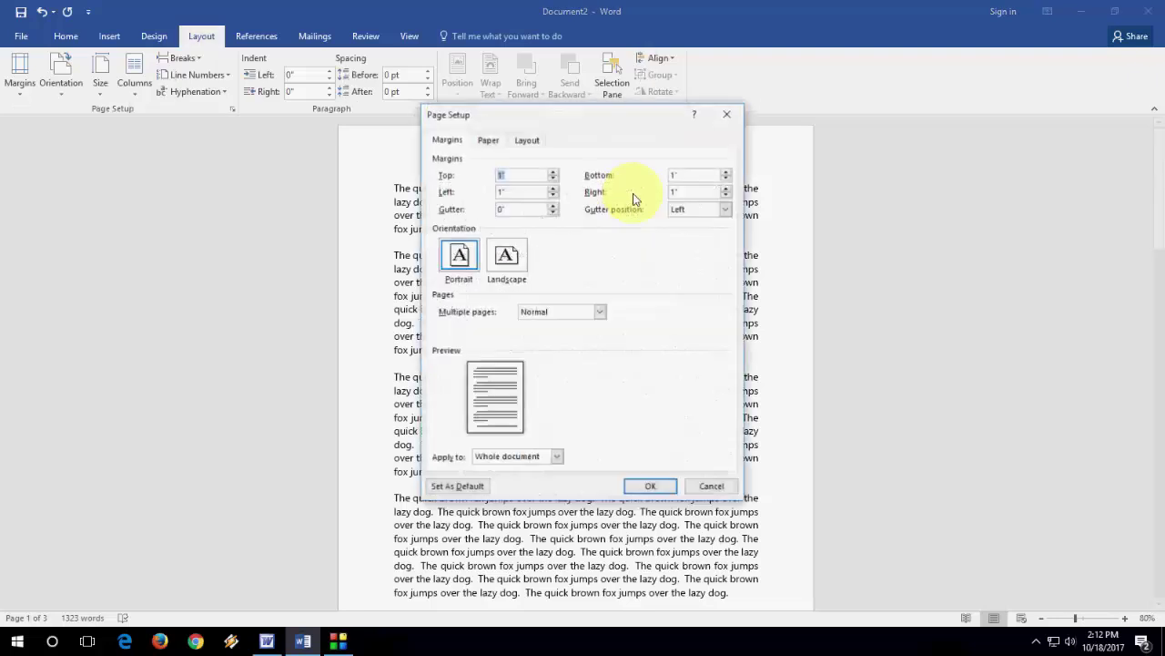
key("Escape")
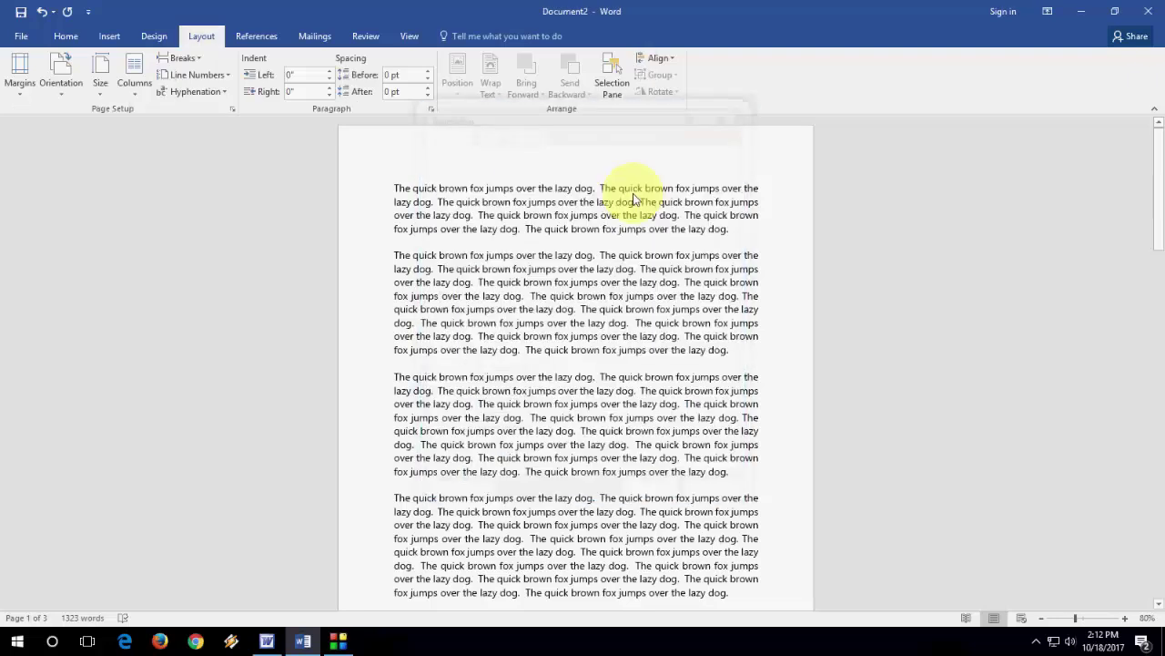
Open Page Setup again and leave it on Margins showing 1" margins all round.
key("alt+p")
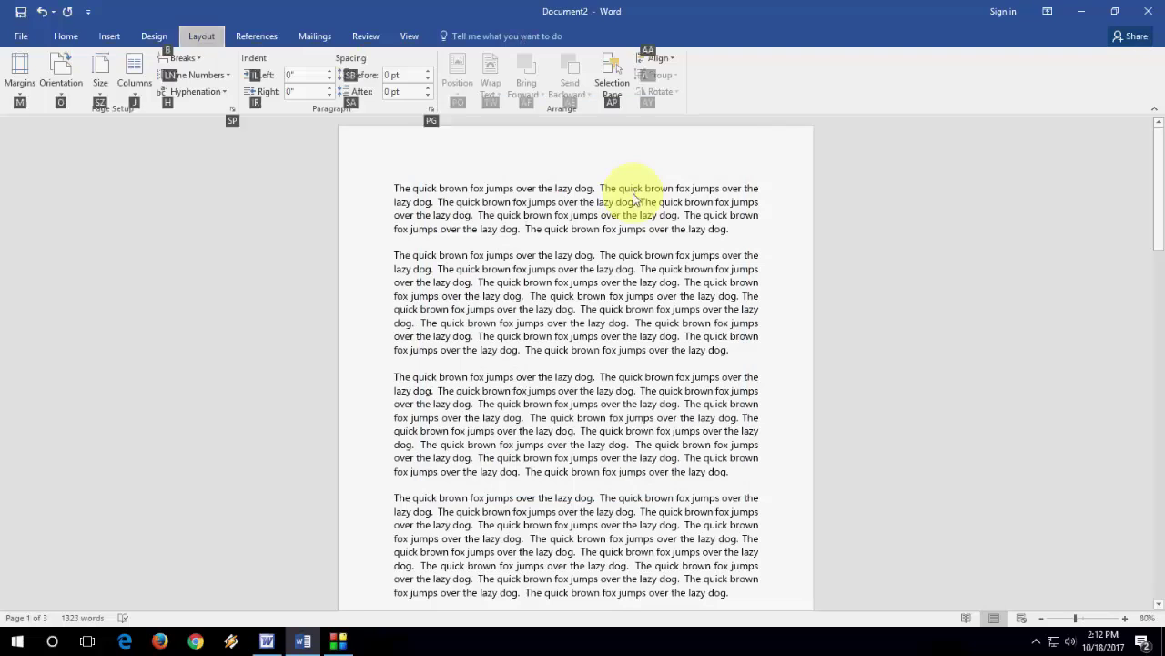
key("s")
key("p")
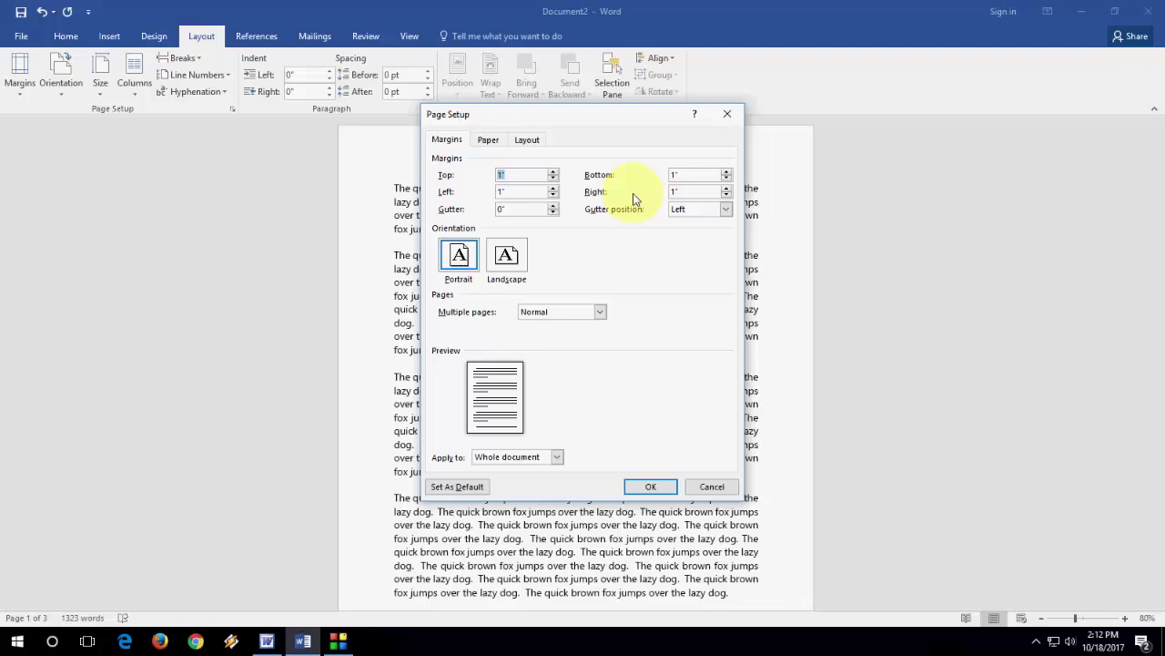
key("Escape")
key("alt+p")
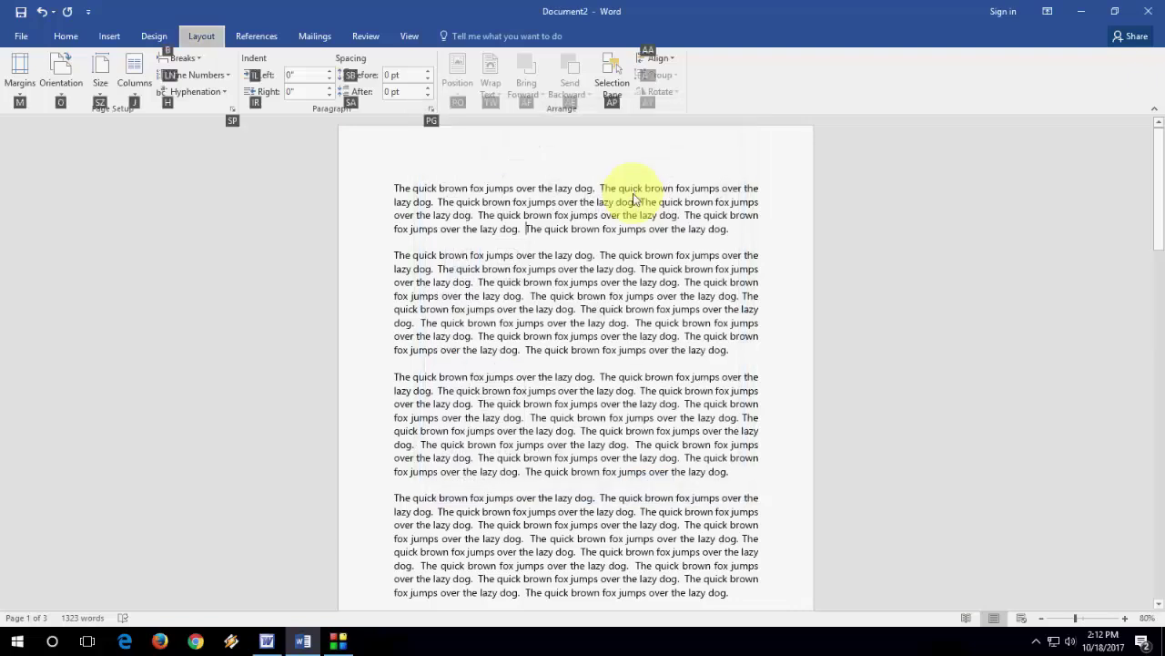
key("s")
key("p")
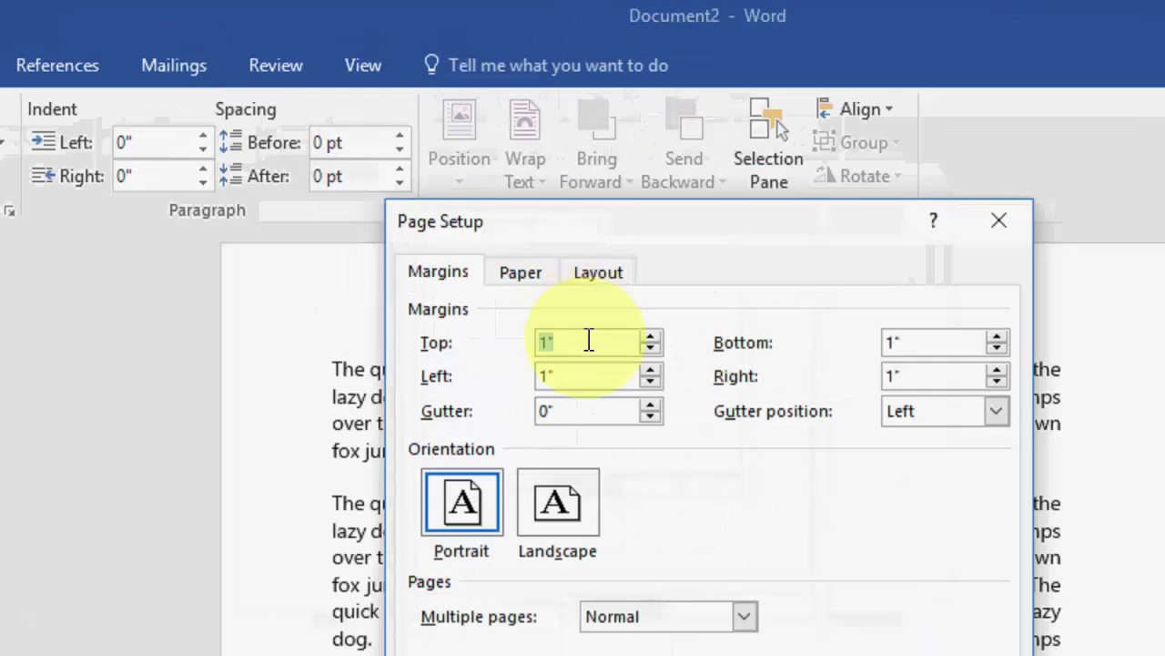
Enter a 1.2" top margin and a 1.5" left margin, then apply them.
left_click_drag(523, 174, 465, 182)
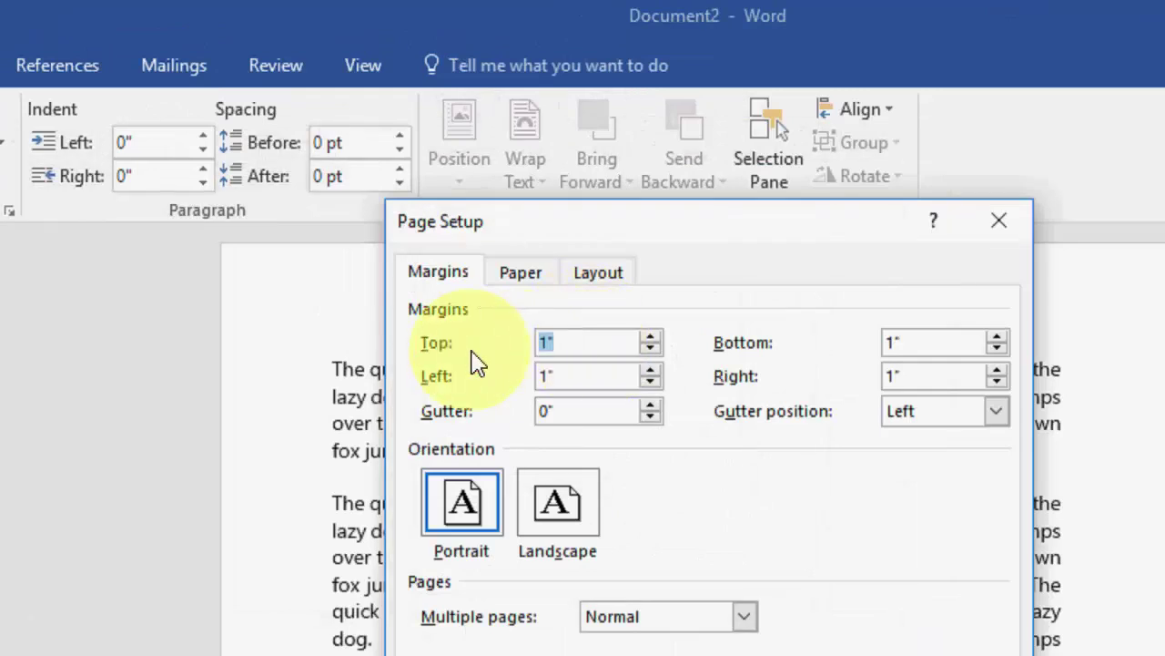
type("1.2")
key("Tab")
key("Tab")
type("1.5")
key("Tab")
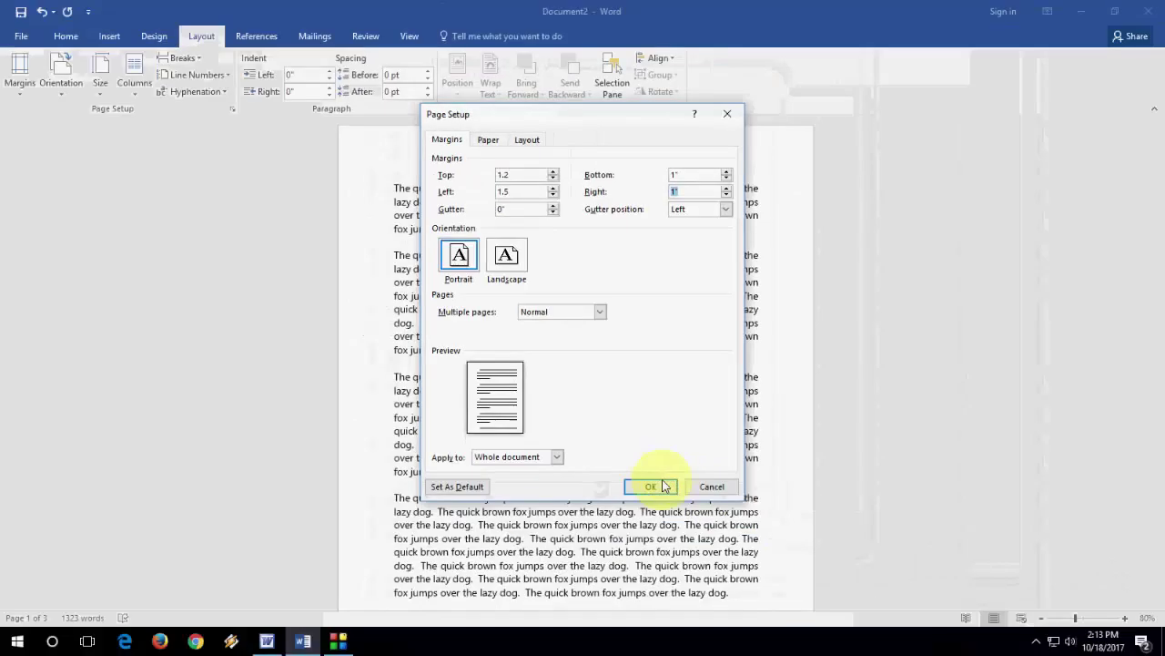
left_click(763, 519)
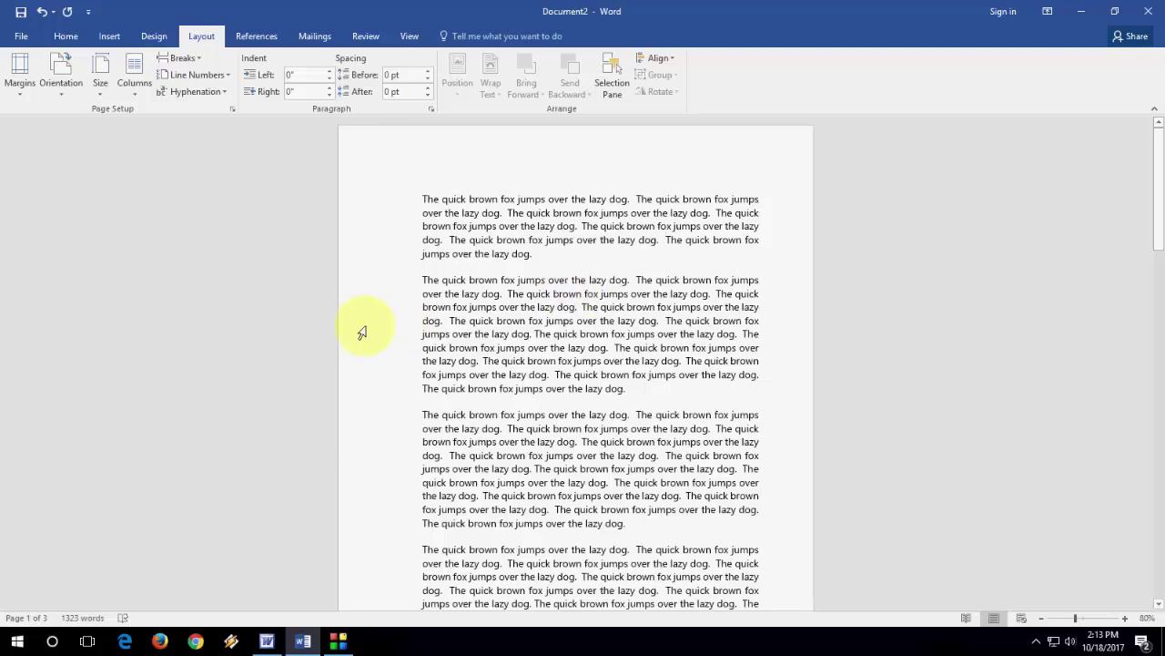
Scroll through the reflowed document, then jump back to its start.
scroll(525, 276, "down", 3)
scroll(526, 276, "down", 7)
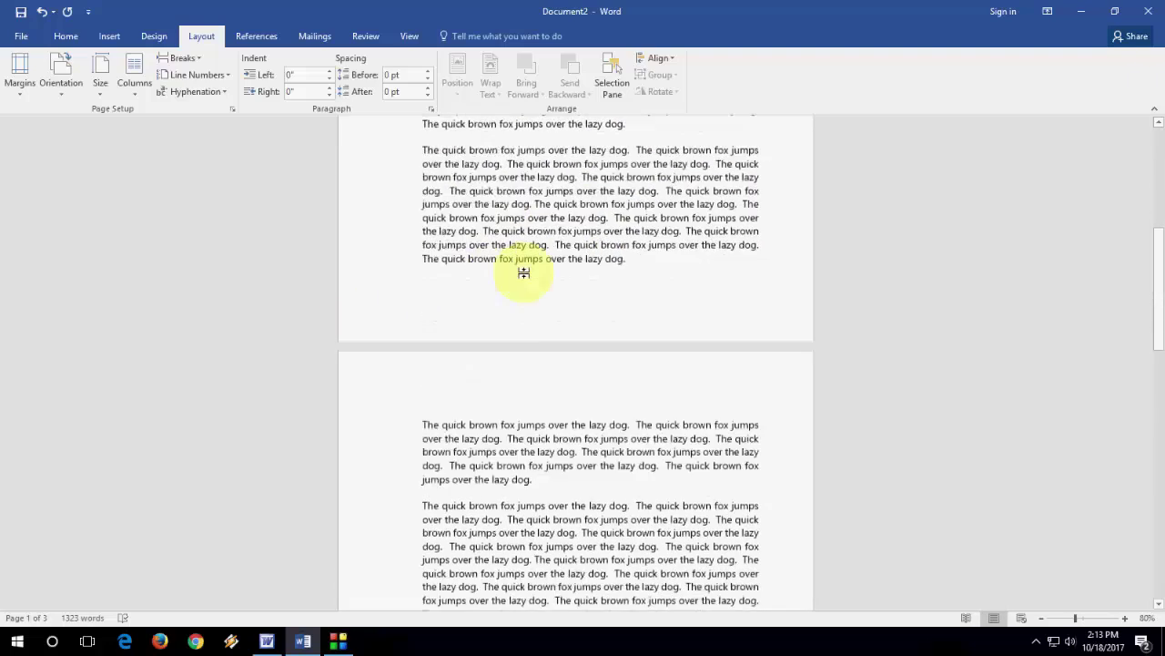
scroll(525, 275, "down", 4)
scroll(526, 274, "down", 6)
scroll(525, 273, "down", 5)
scroll(525, 273, "down", 6)
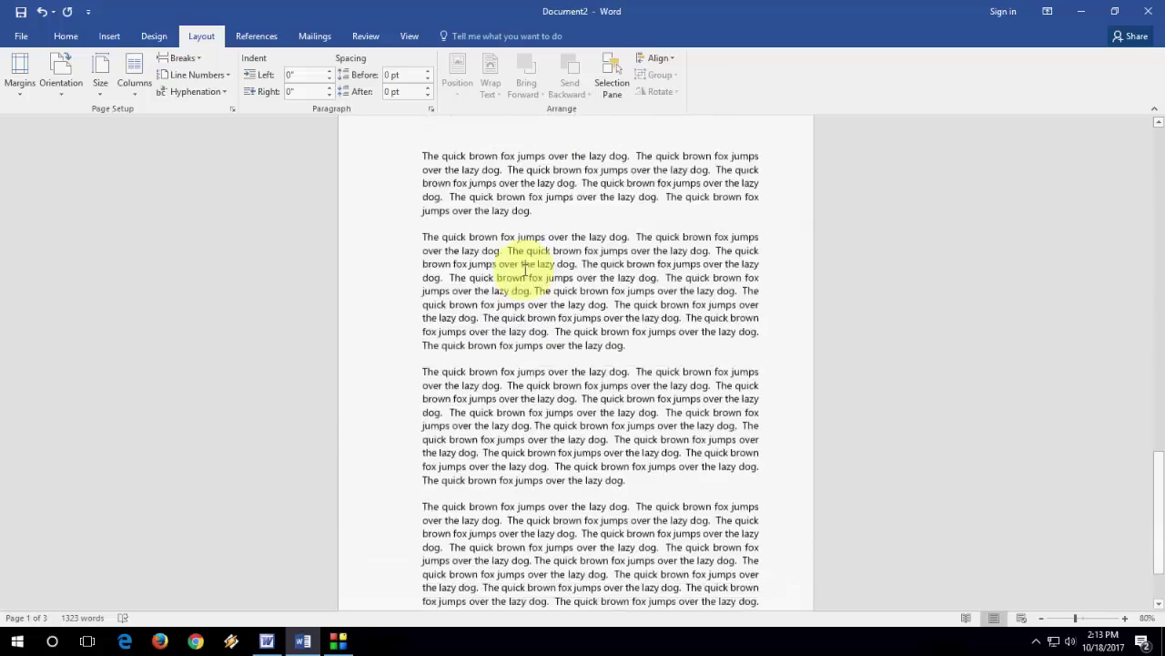
scroll(525, 274, "down", 3)
scroll(525, 271, "down", 1)
key("ctrl+Home")
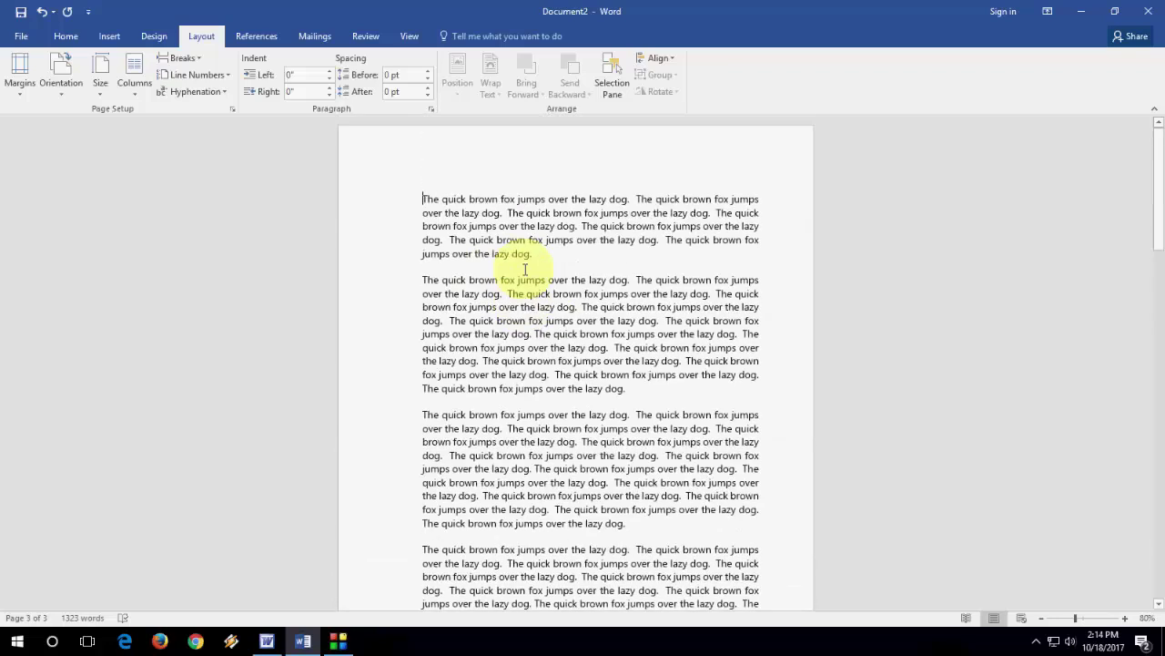
Reopen Page Setup to confirm the 1.2" top and 1.5" left margins.
key("alt+p")
key("s")
key("p")
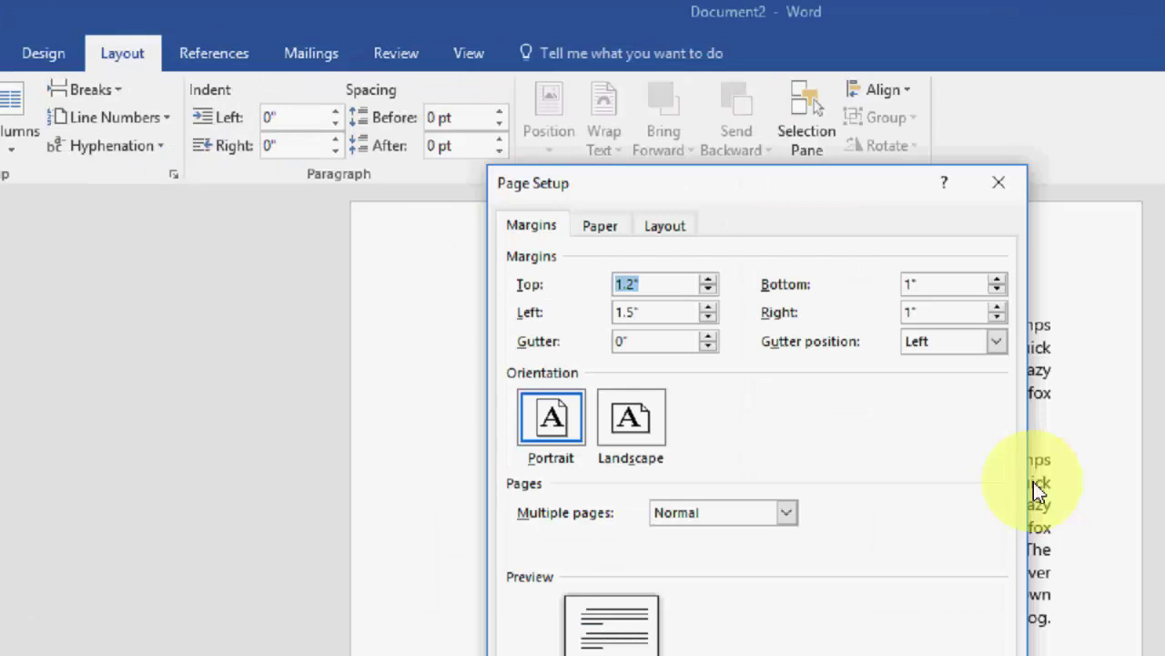
Switch the paper size from Letter to A4 (8.27" × 11.69") and apply it.
left_click(600, 225)
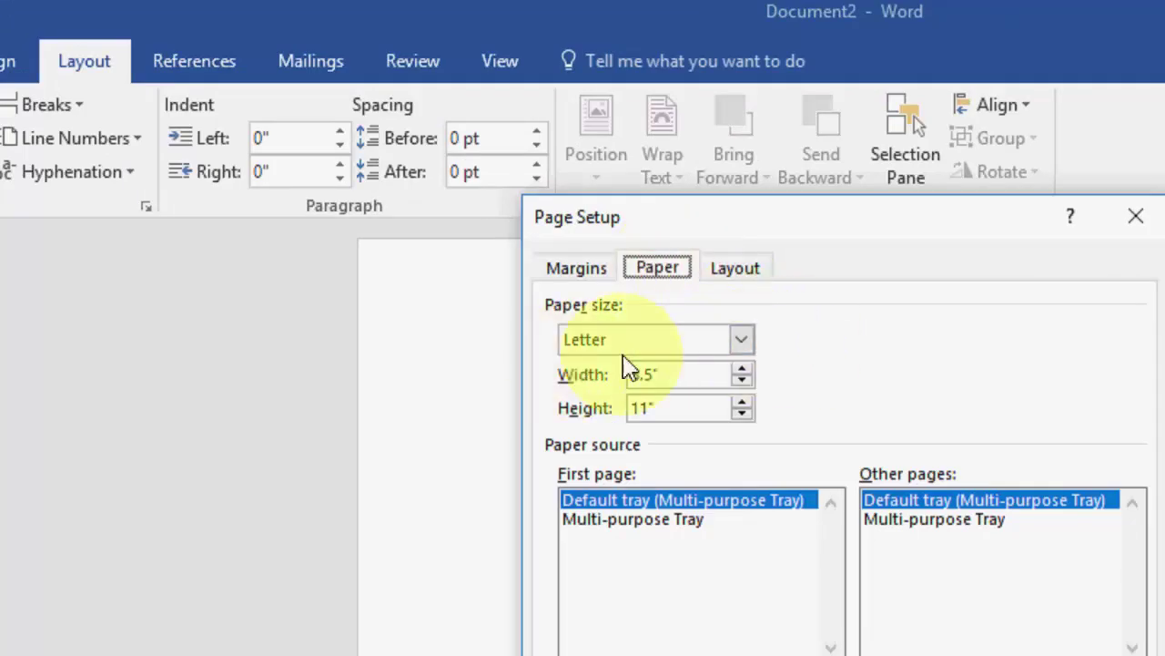
left_click(706, 346)
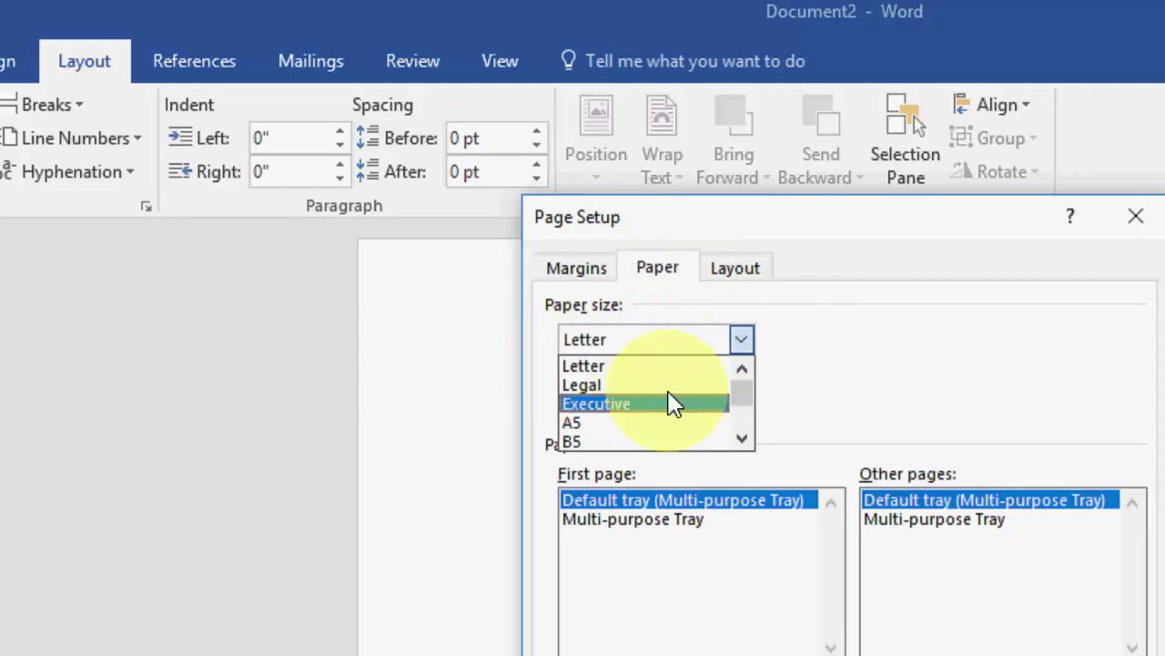
scroll(678, 384, "down", 1)
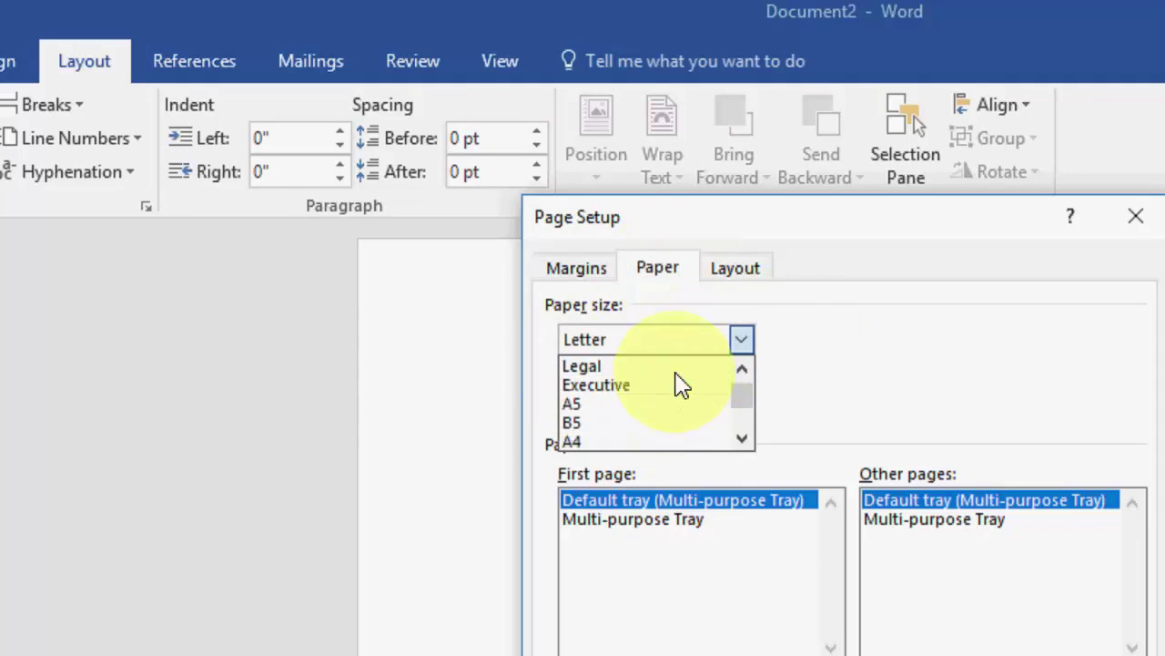
left_click(658, 442)
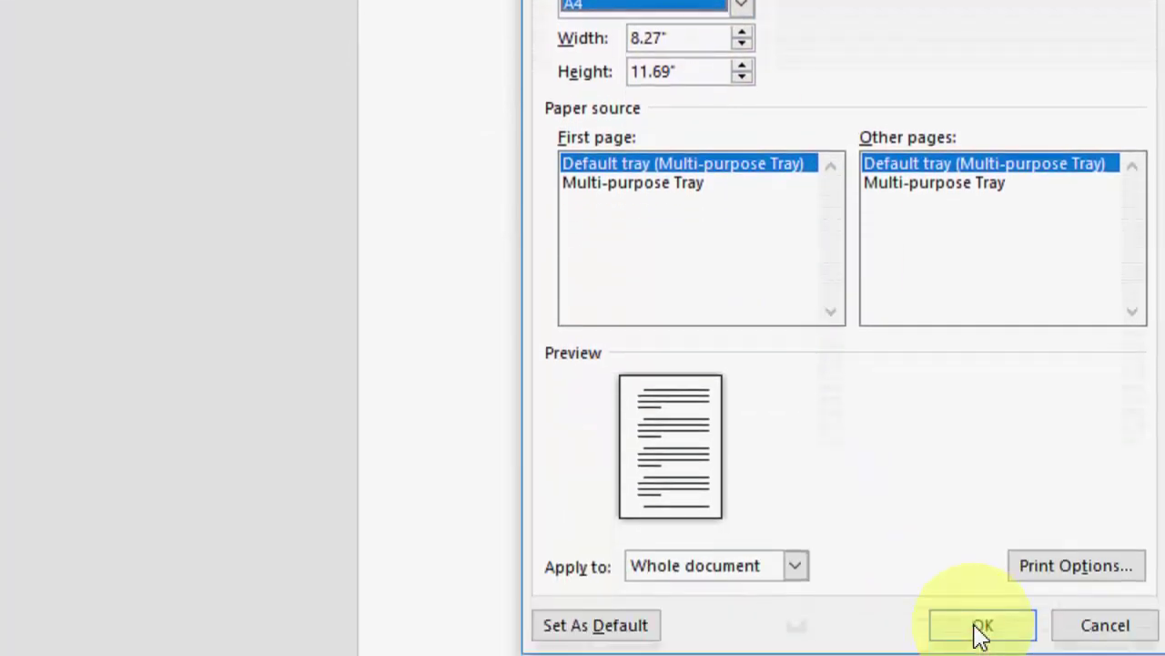
left_click(980, 635)
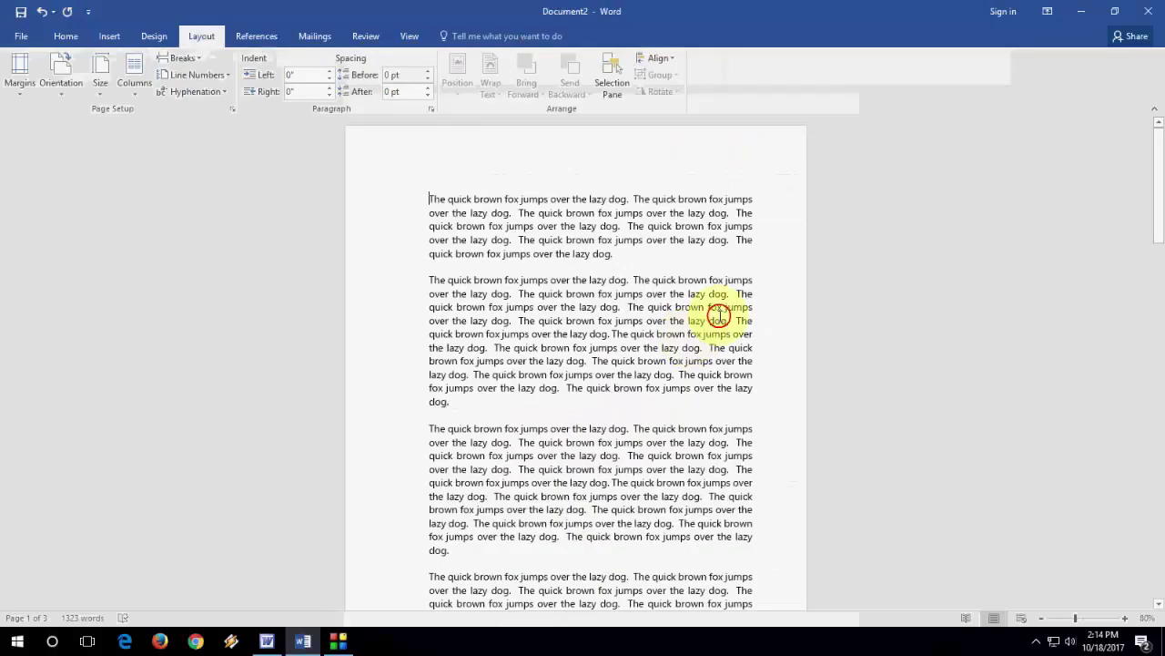
scroll(593, 264, "down", 5)
scroll(595, 269, "down", 5)
scroll(594, 268, "down", 4)
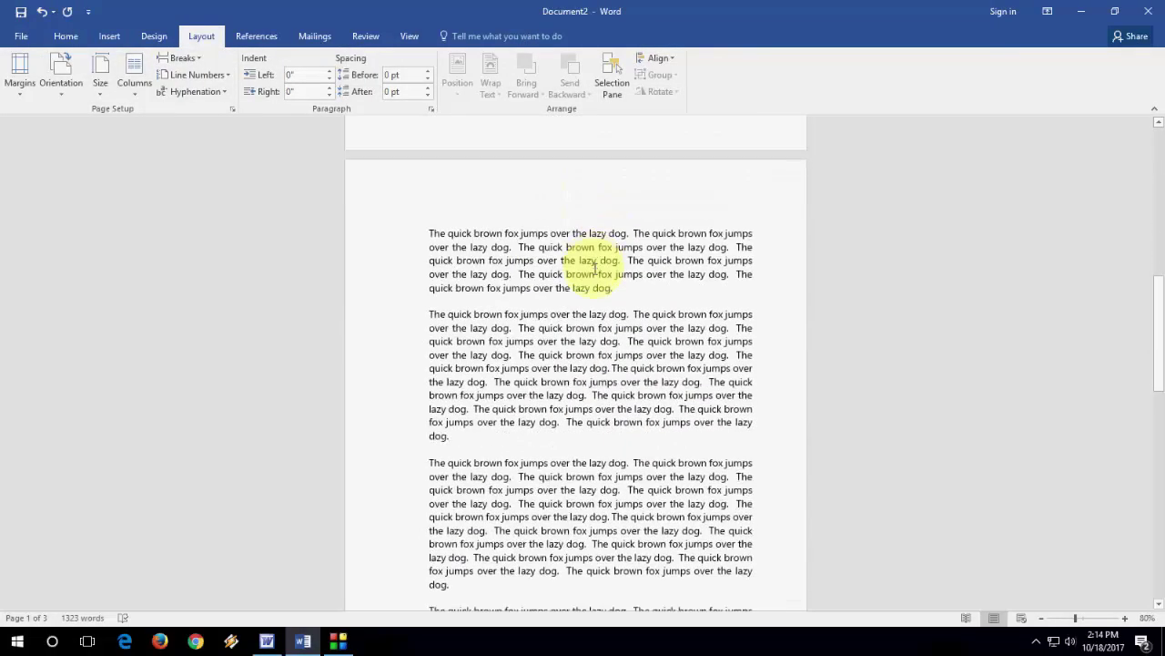
scroll(595, 269, "down", 10)
scroll(595, 268, "down", 3)
scroll(594, 269, "down", 4)
scroll(594, 268, "down", 3)
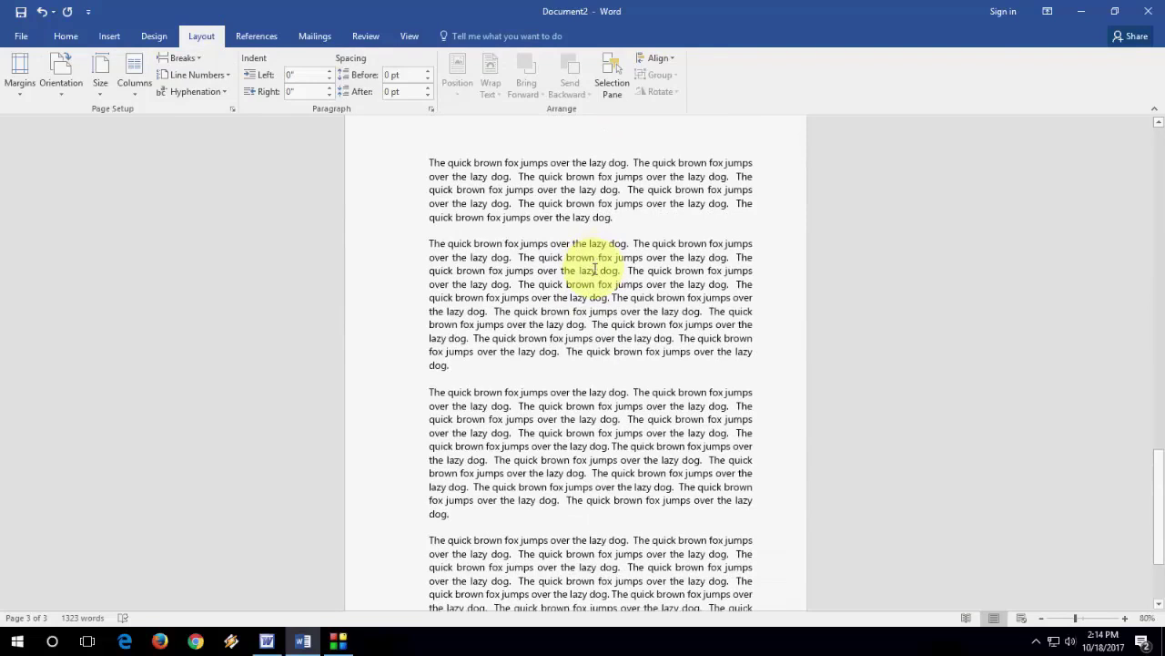
scroll(595, 269, "up", 3)
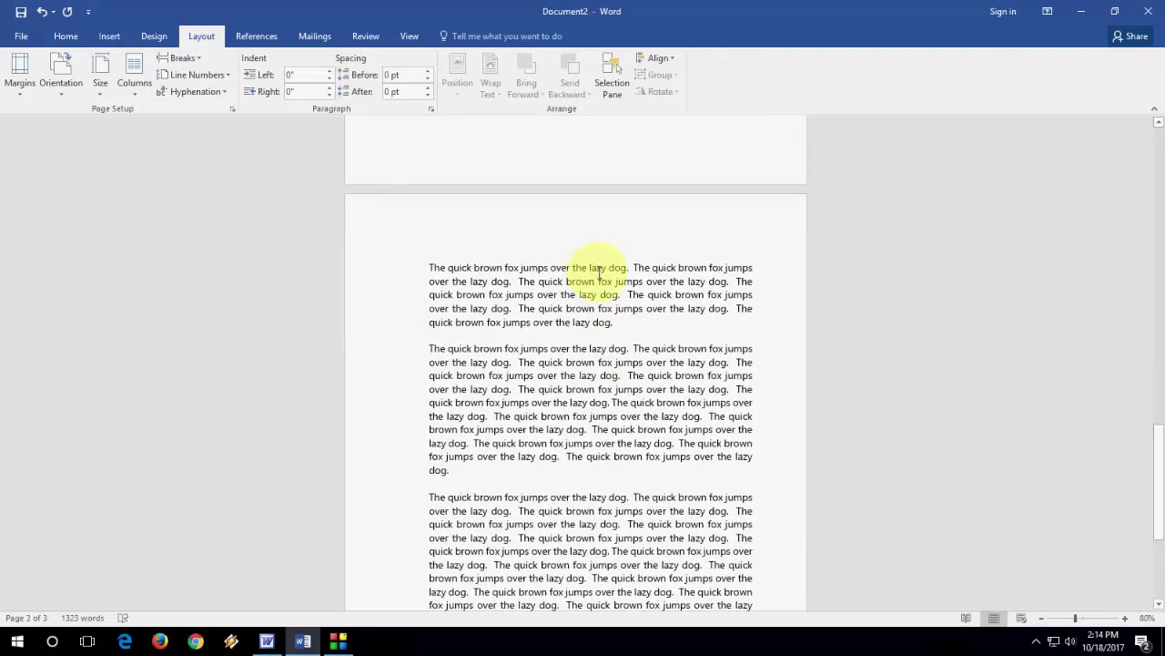
scroll(599, 271, "up", 5)
scroll(599, 272, "up", 4)
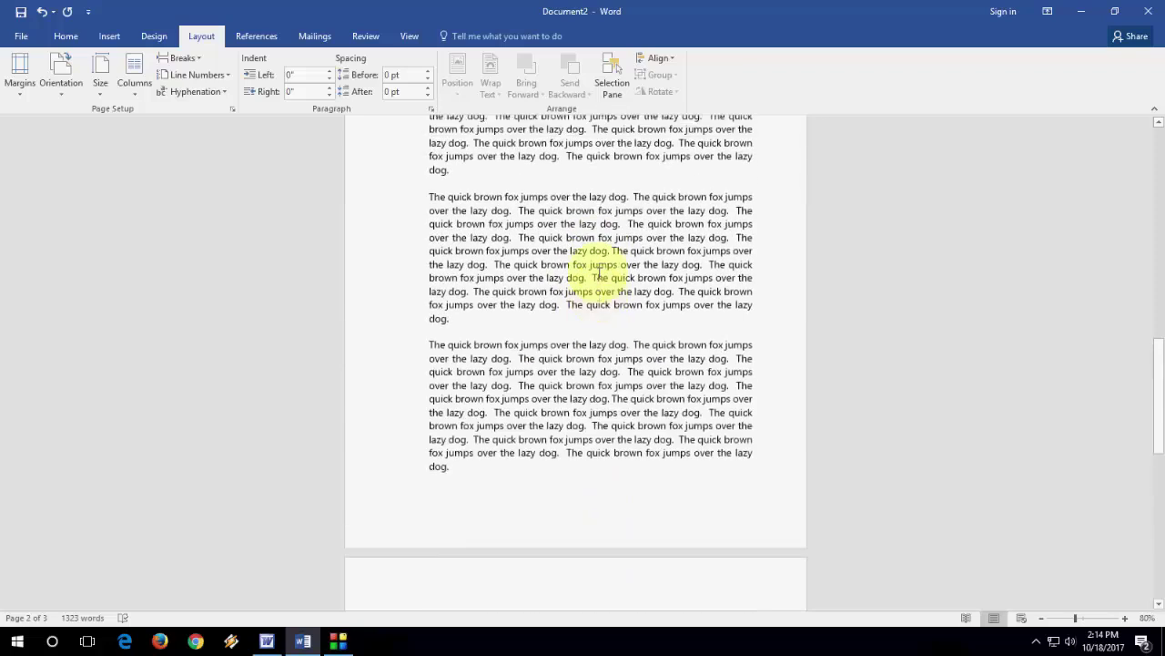
scroll(599, 273, "up", 6)
scroll(600, 273, "up", 6)
scroll(599, 273, "up", 3)
scroll(593, 270, "up", 3)
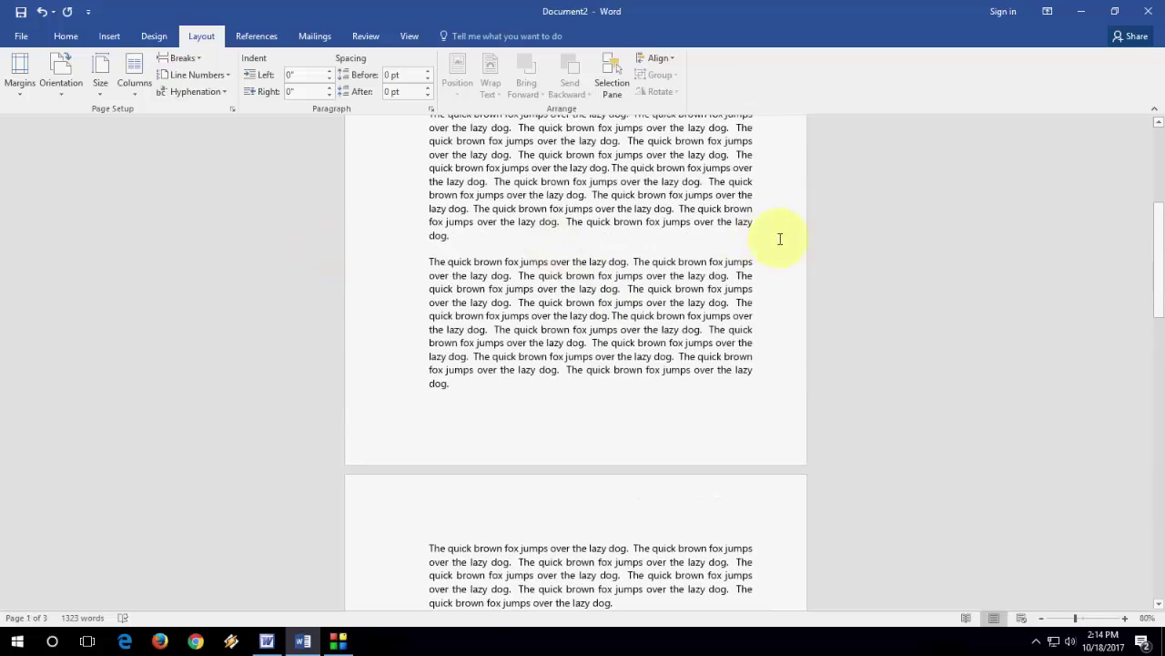
key("ctrl+z")
scroll(500, 313, "up", 3)
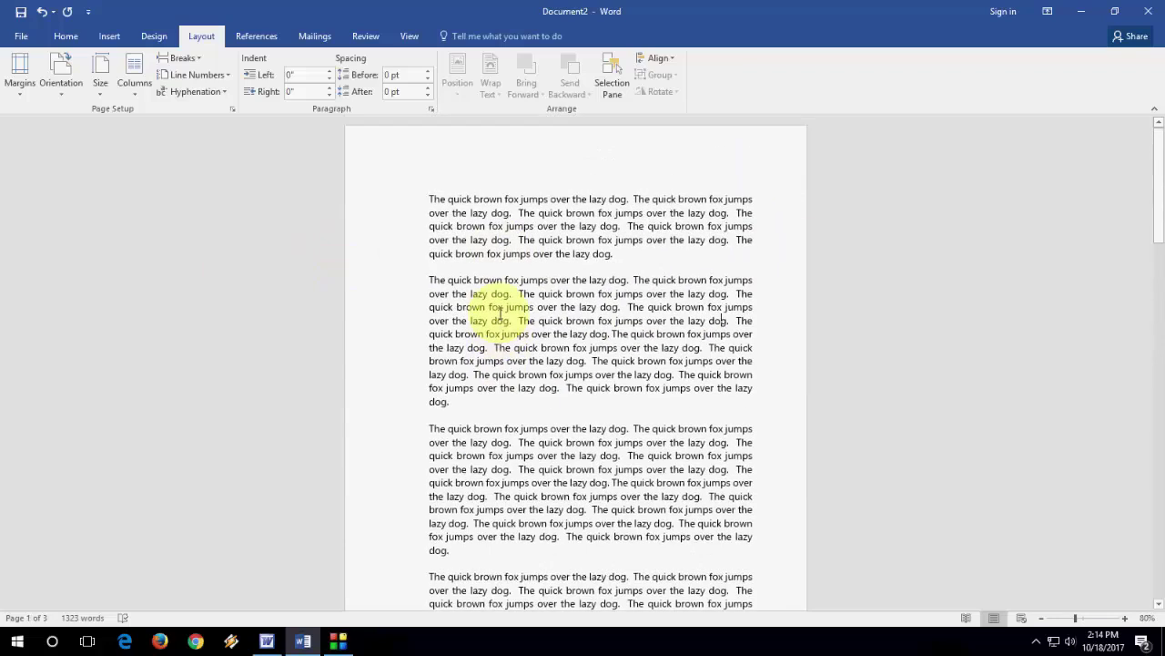